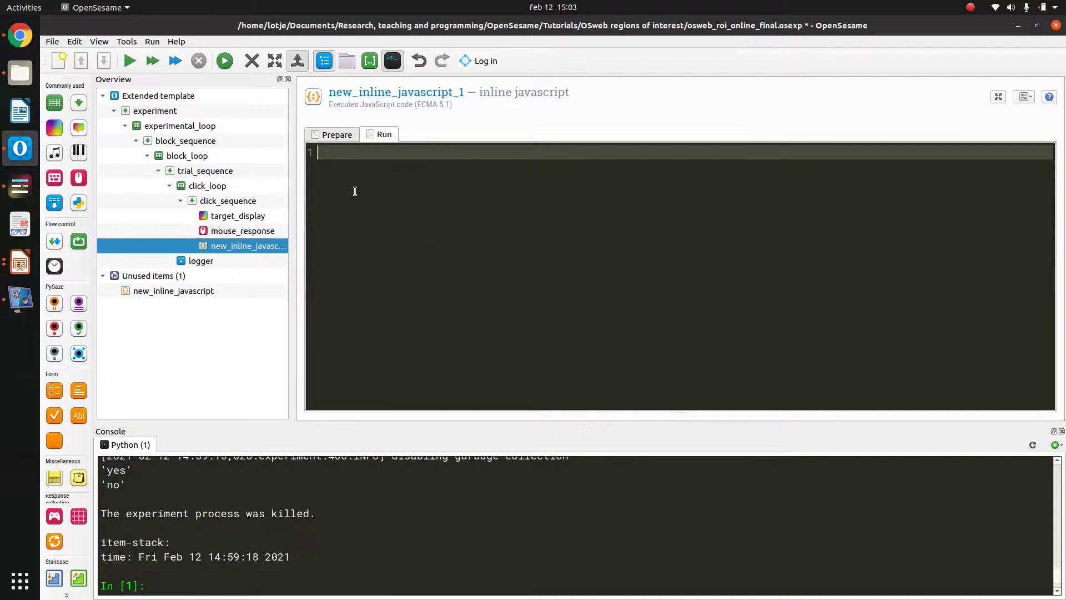
- Insert the comment '// Define ROI of the target:' at the top of the Run script, then save
type("// Define ROI of the target:")
key("Return")
key("Return")
key("ctrl+s")
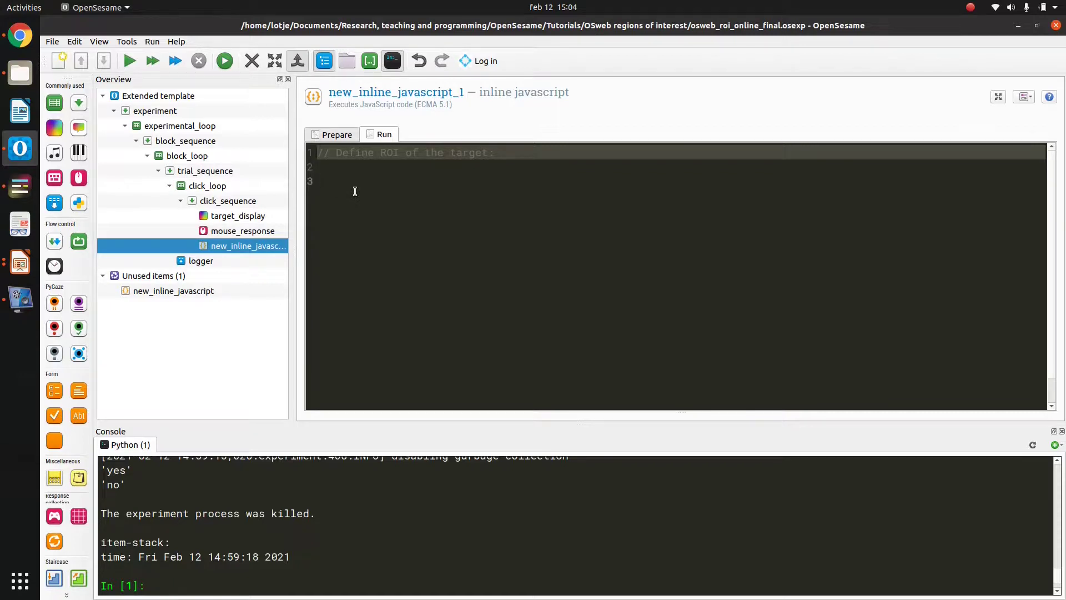
- Read the Inline JavaScript page under Manual > Online experiments in Chrome, then return to OpenSesame
left_click(20, 35)
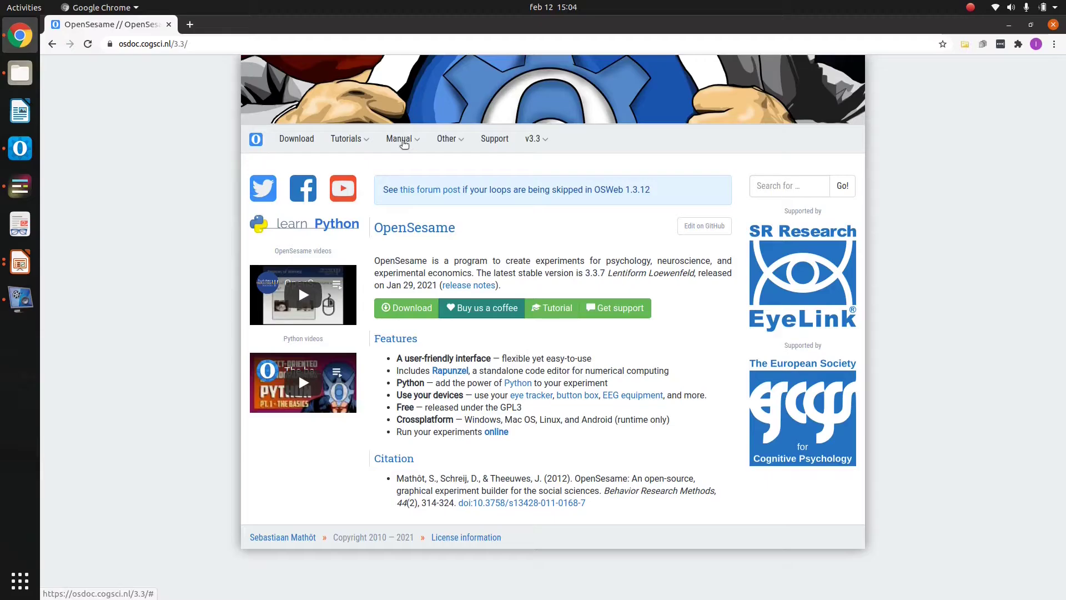
left_click(404, 141)
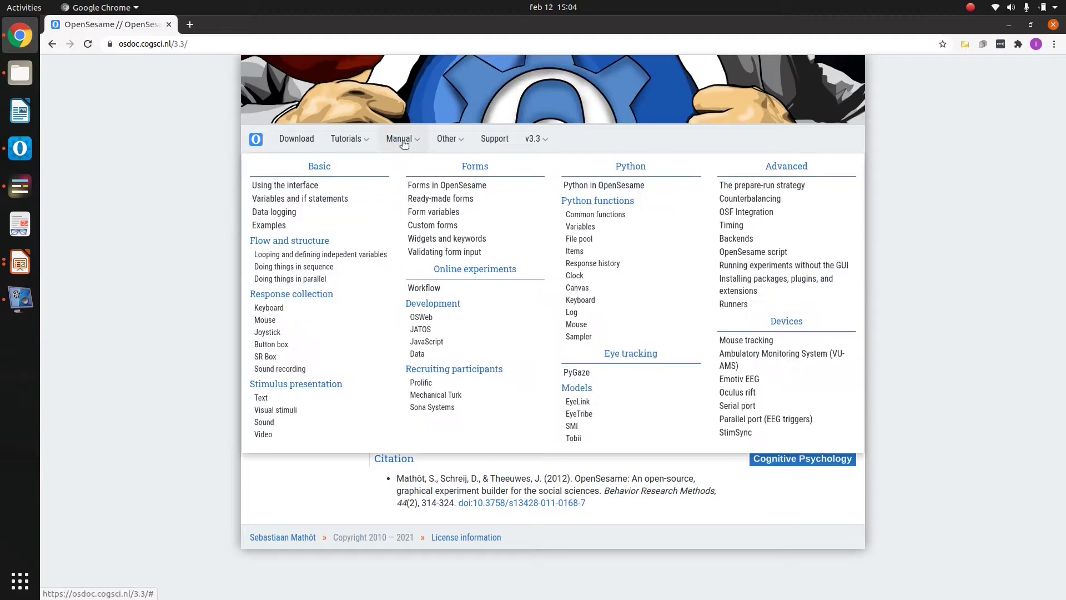
left_click(427, 341)
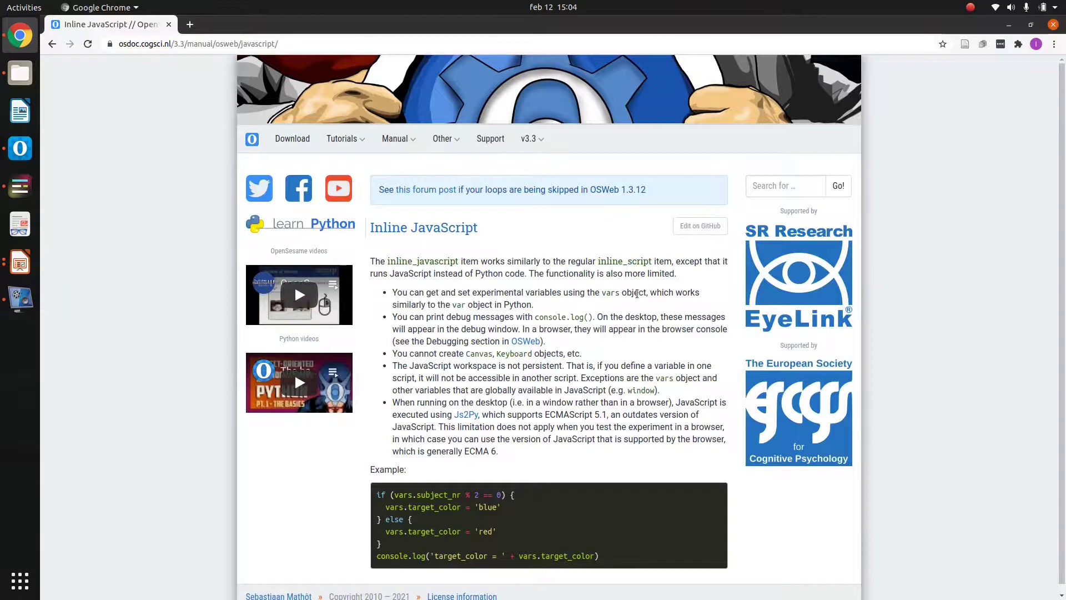
key("alt+Tab")
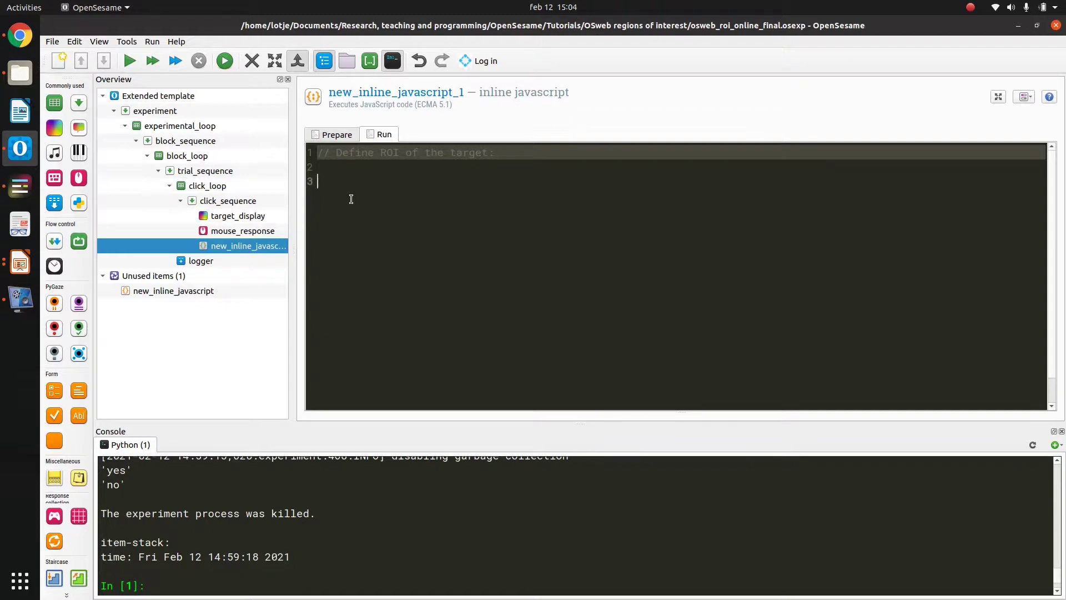
- Declare vars.start_x_target_roi, start_y_target_roi, end_x_target_roi and end_y_target_roi, each ending with '='
type("vars.start_x_target_roi =")
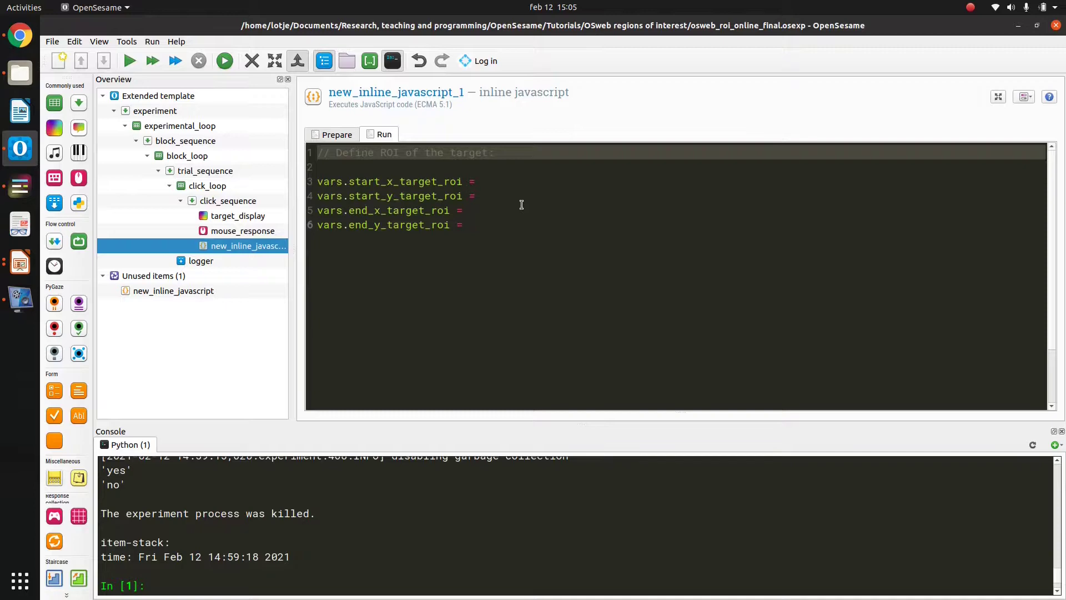
- Present slide 5 of roi_locations.odp in Impress, showing the x/y start and end ROI formulas
left_click(20, 261)
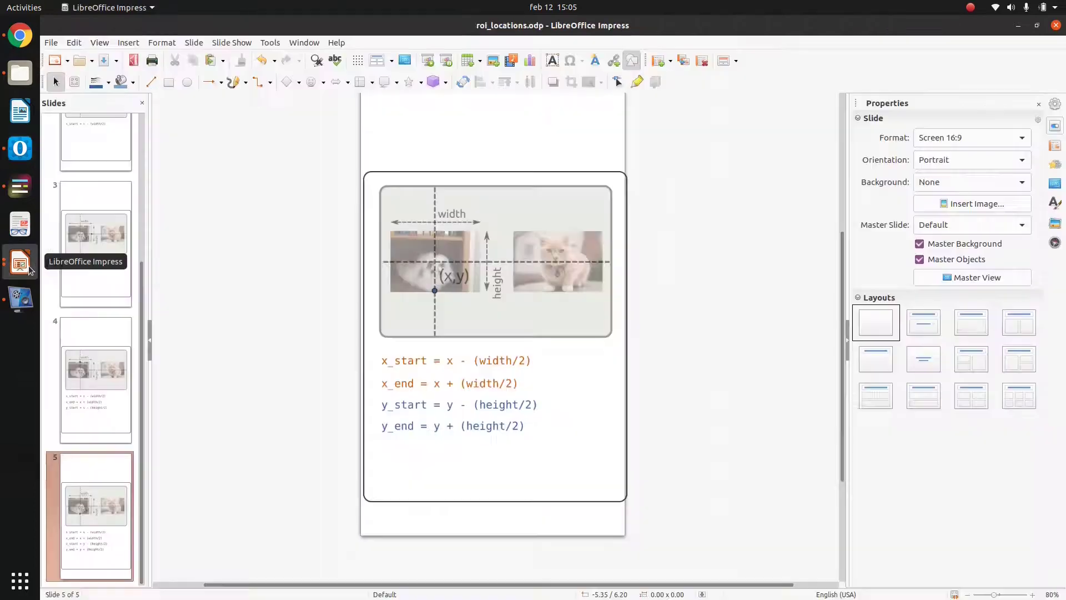
key("F5")
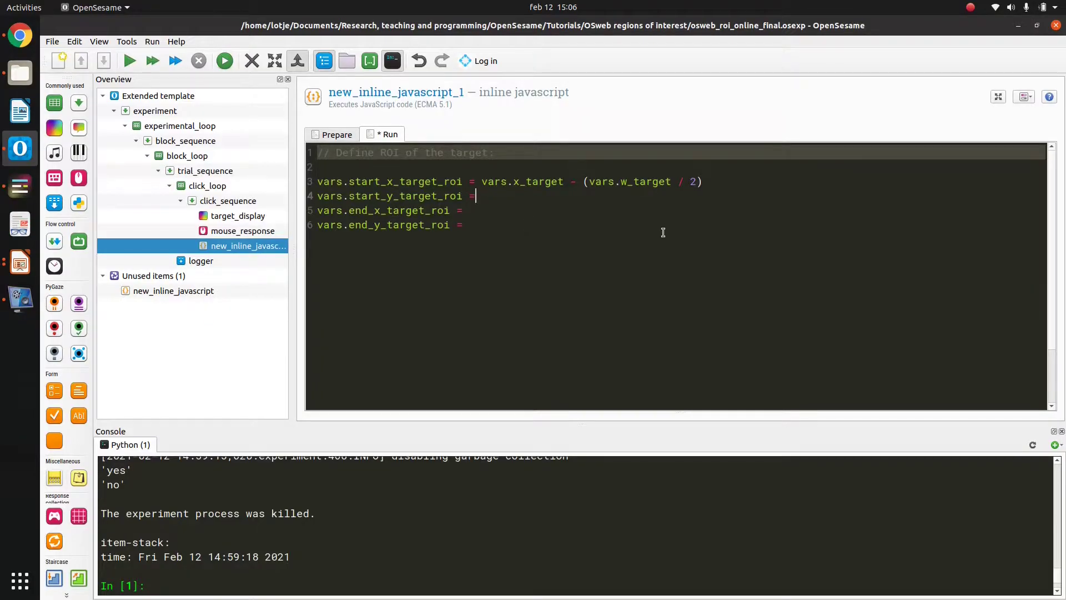
- Check that x_target and w_target are block_loop table columns, then resume editing the start-y line
left_click(540, 183)
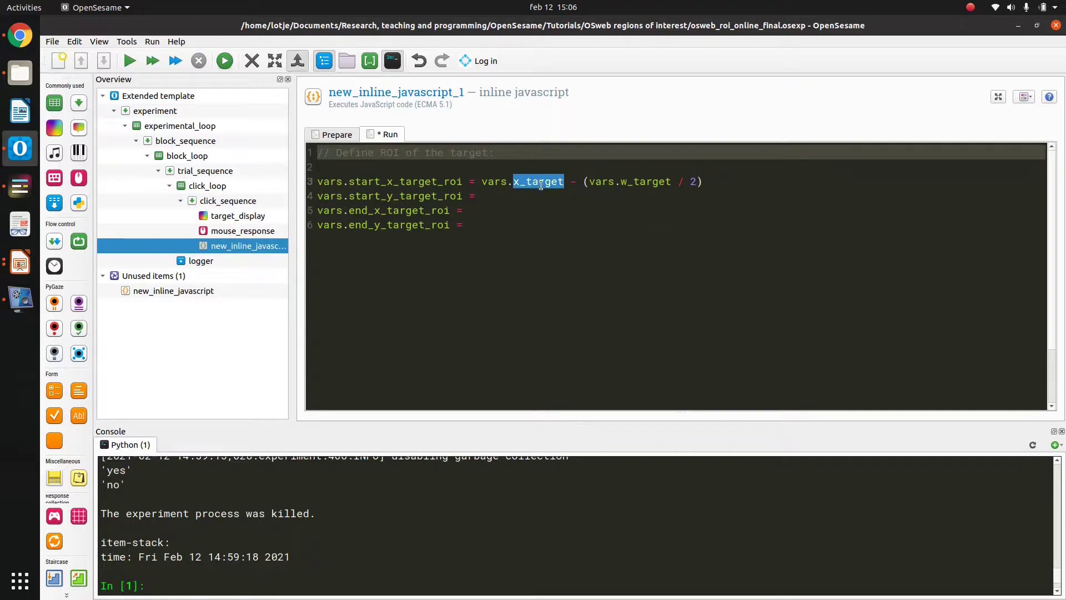
left_click(648, 183)
double_click(648, 184)
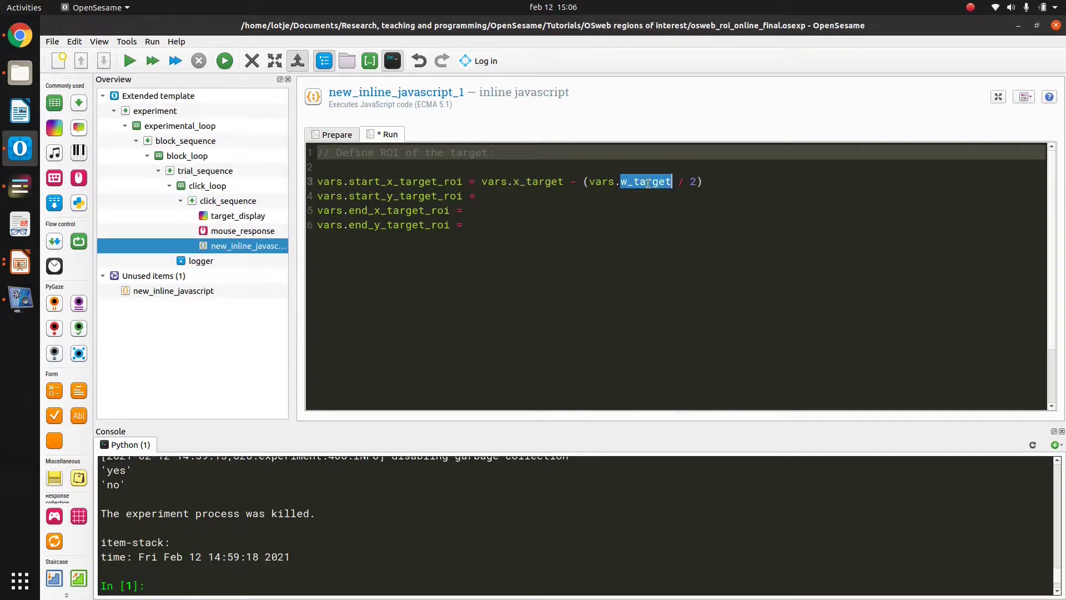
left_click(187, 156)
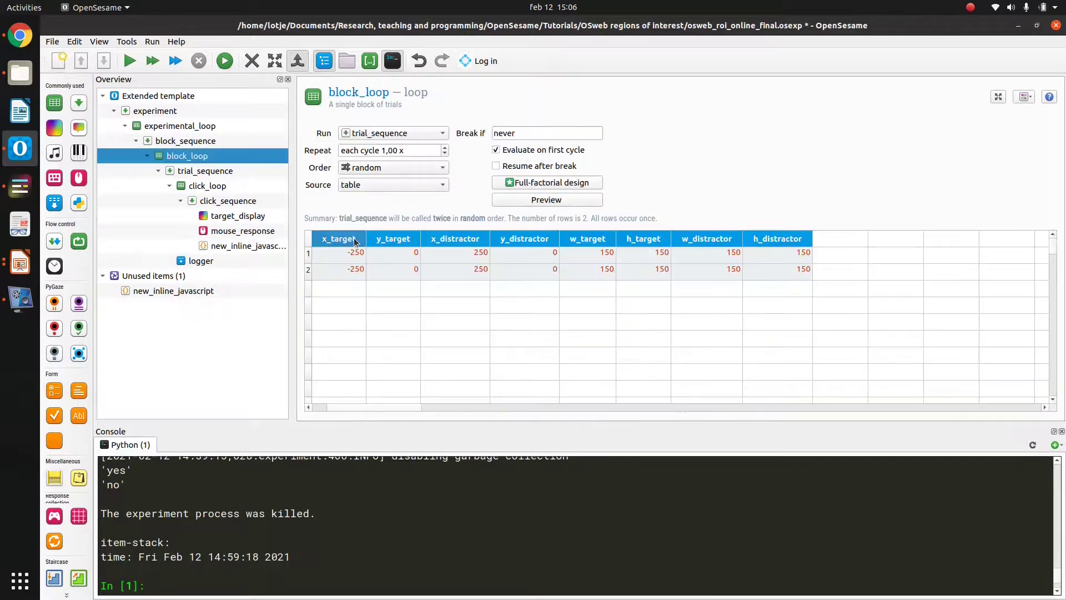
left_click(248, 246)
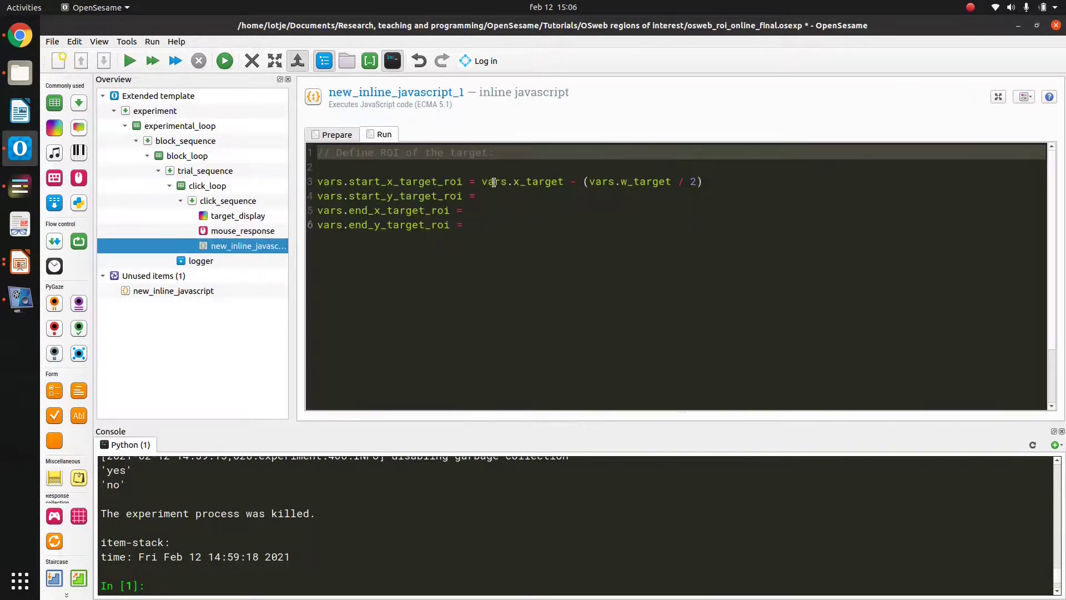
left_click(526, 196)
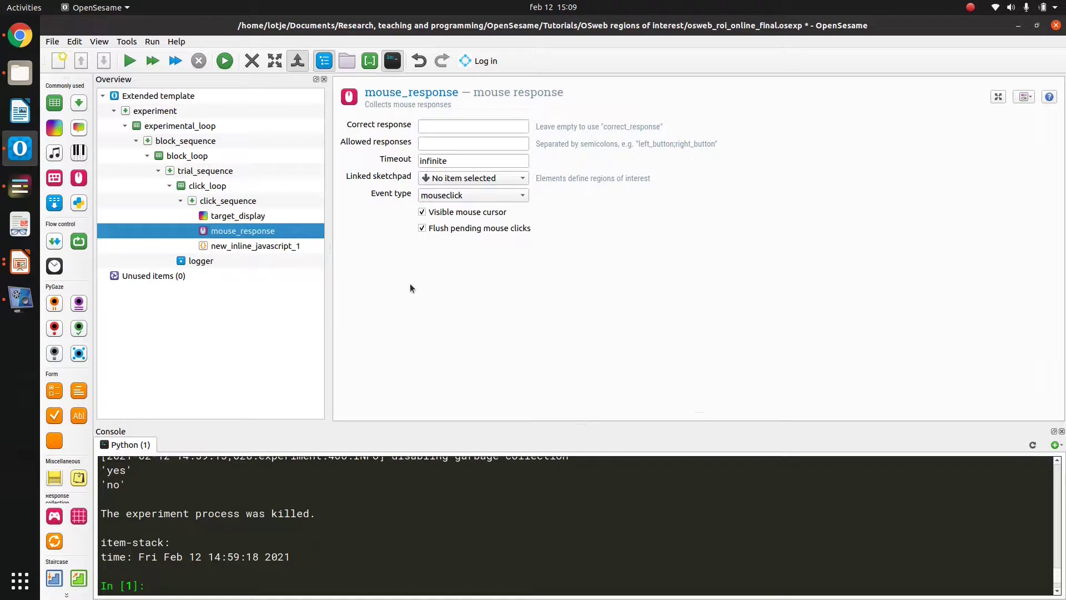
- Look up cursor_x and cursor_y in the Variable inspector, then return to new_inline_javascript_1
left_click(347, 61)
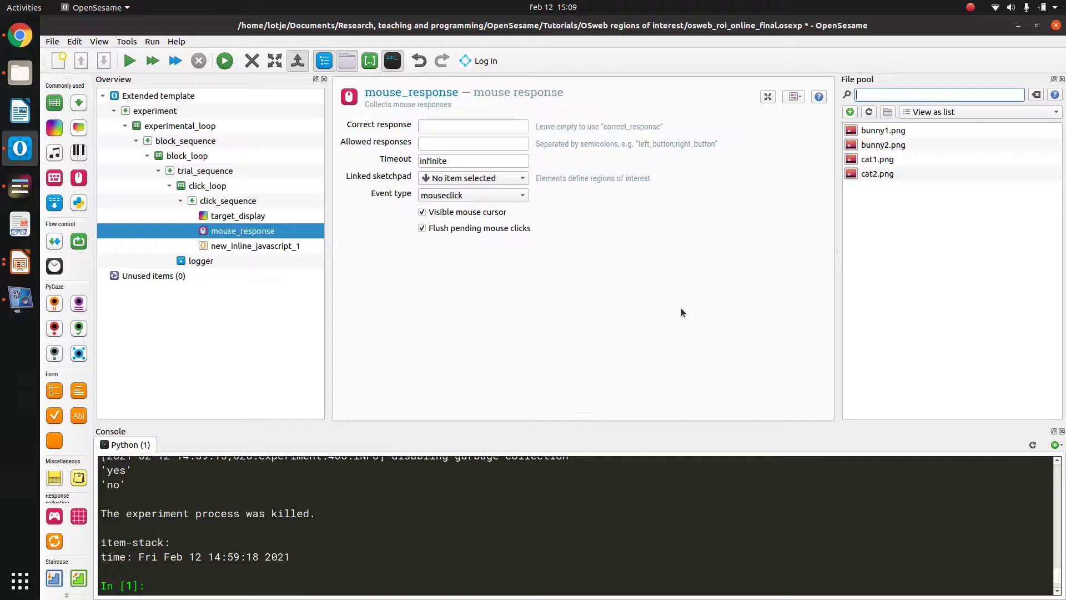
type("cursor_x")
key("ctrl+i")
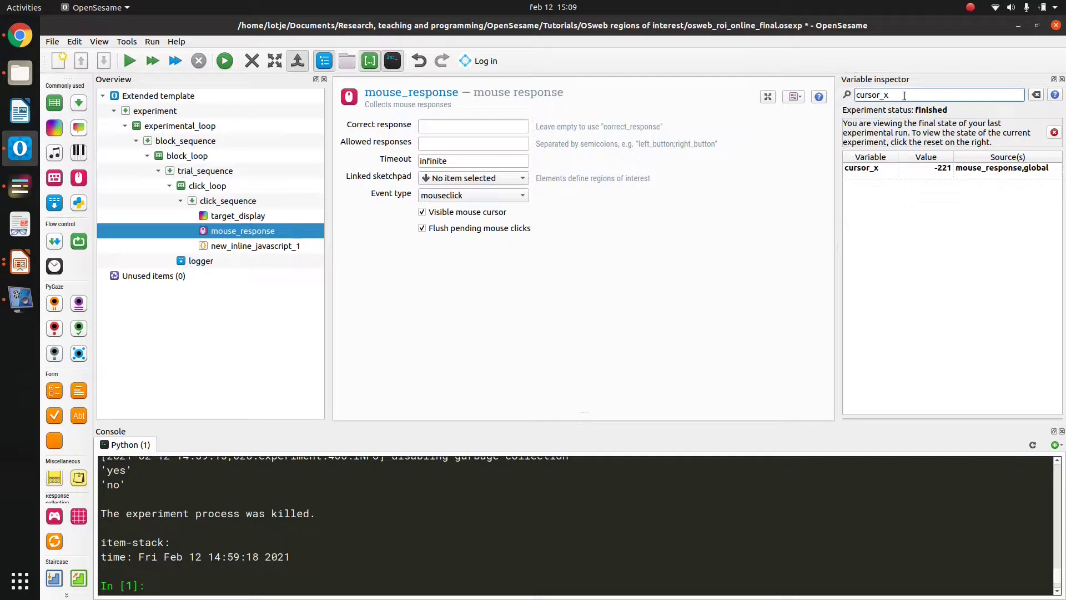
key("BackSpace")
type("y")
left_click(256, 246)
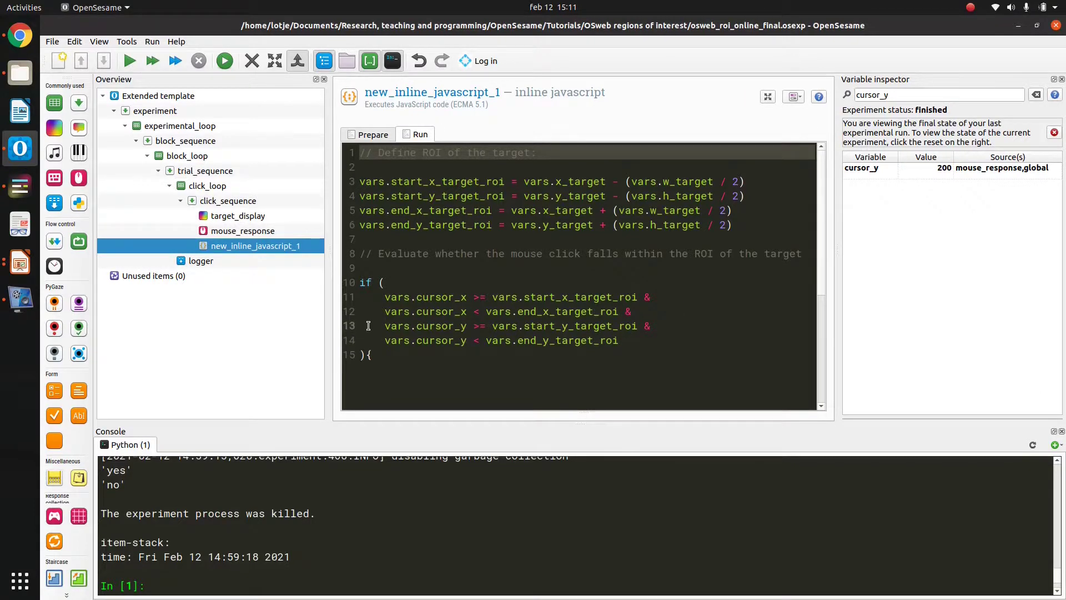
- Inside the if block, set vars.target_clicked = "yes"
left_click_drag(360, 326, 686, 346)
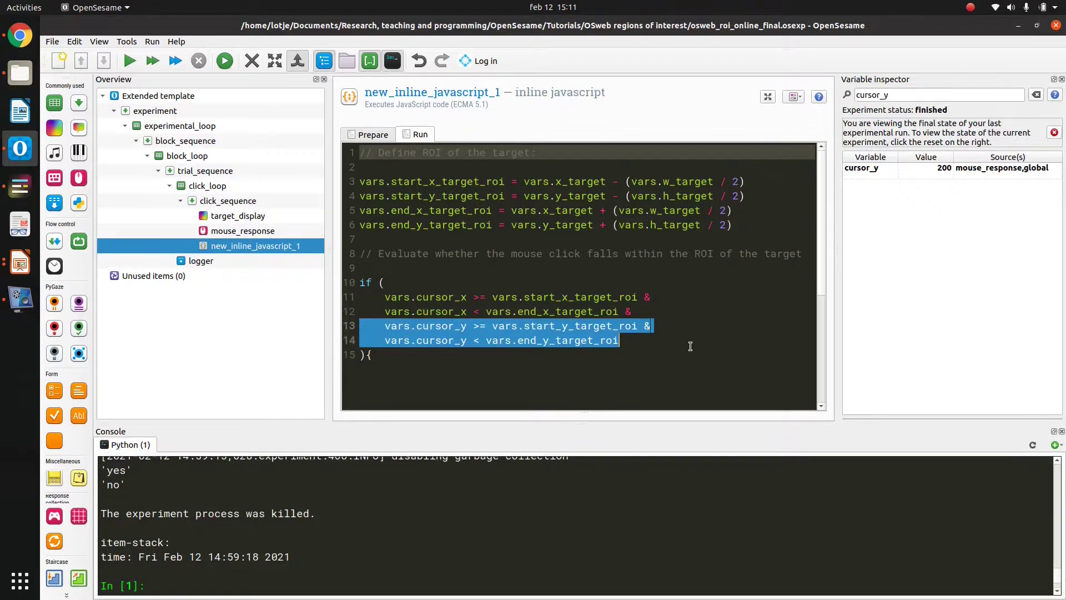
left_click(691, 354)
key("Return")
scroll(512, 315, "down", 1)
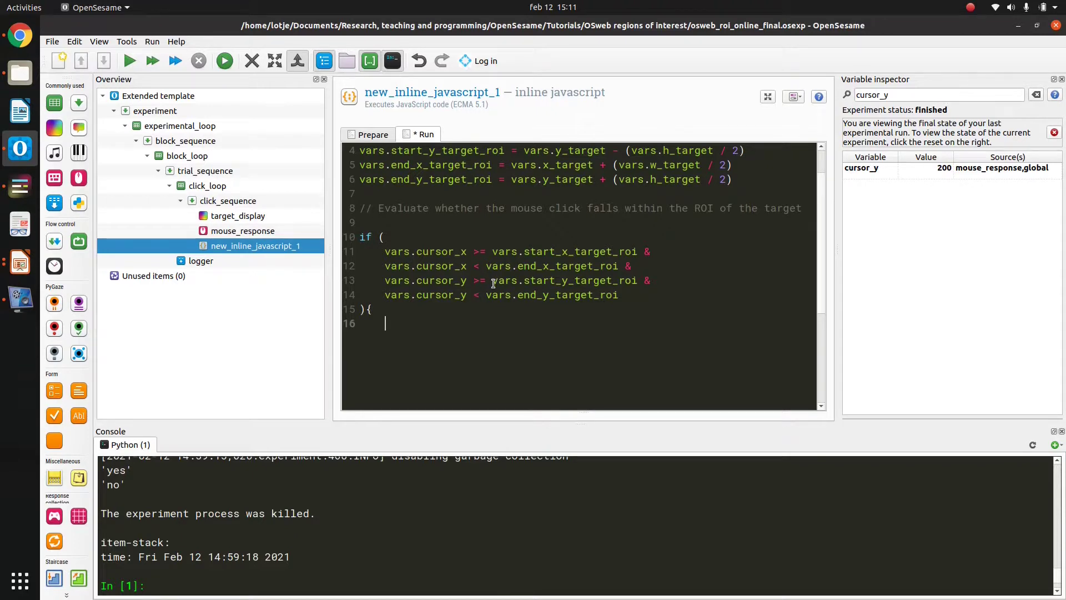
type("vars.target_clicked =")
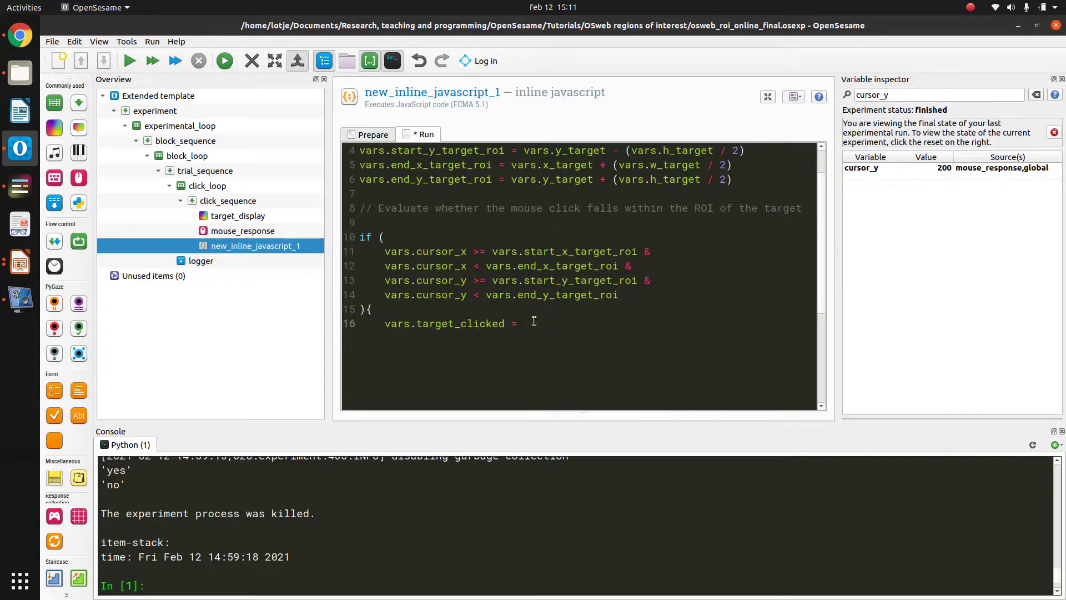
type("\"yes\"")
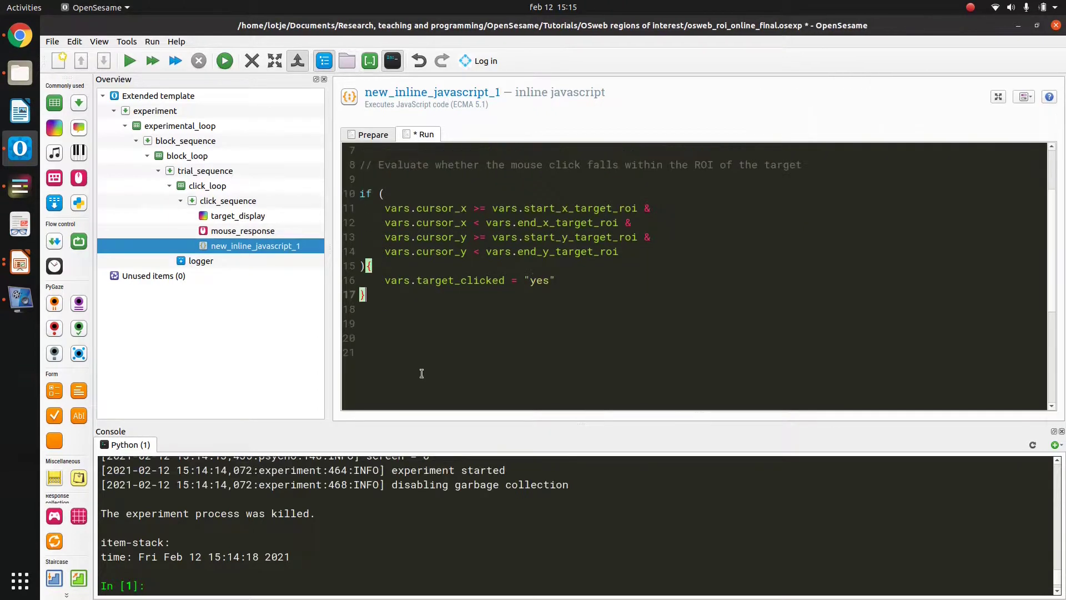
- Add an else block that sets vars.target_clicked to "no"
left_click(371, 328)
type("else")
type("{     vars.target_clicked = \"no\" }")
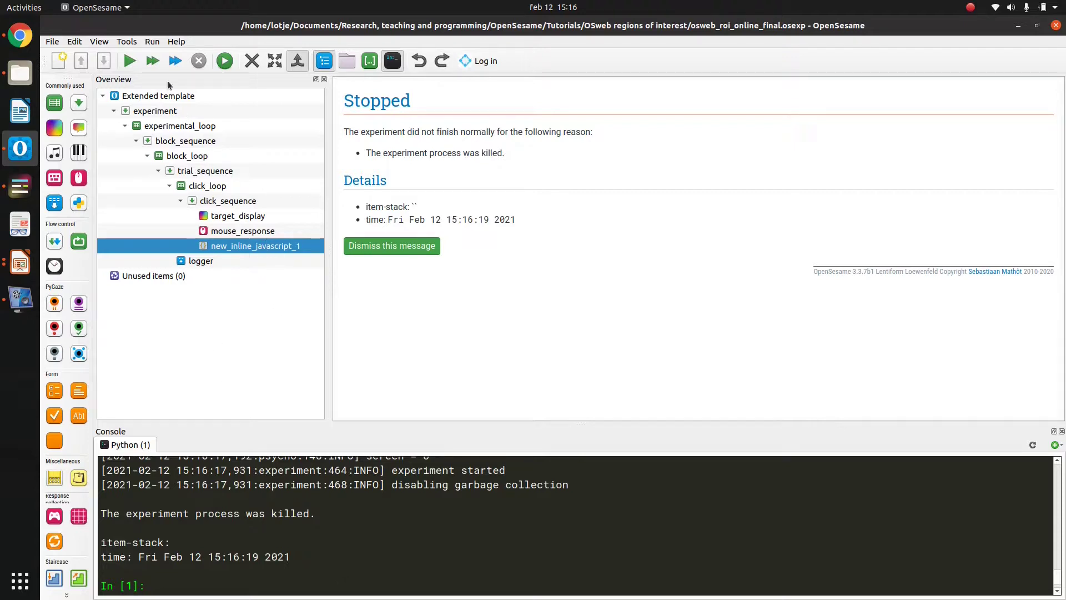
- Quick-run the experiment, click outside the target and then the rabbit, and quit with Escape
left_click(175, 61)
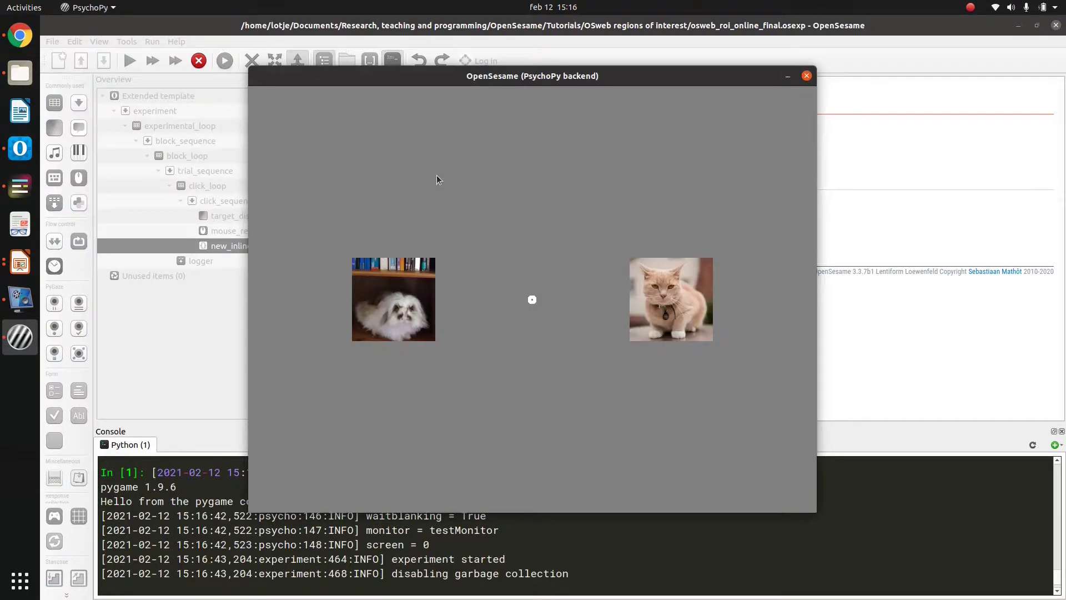
left_click(436, 176)
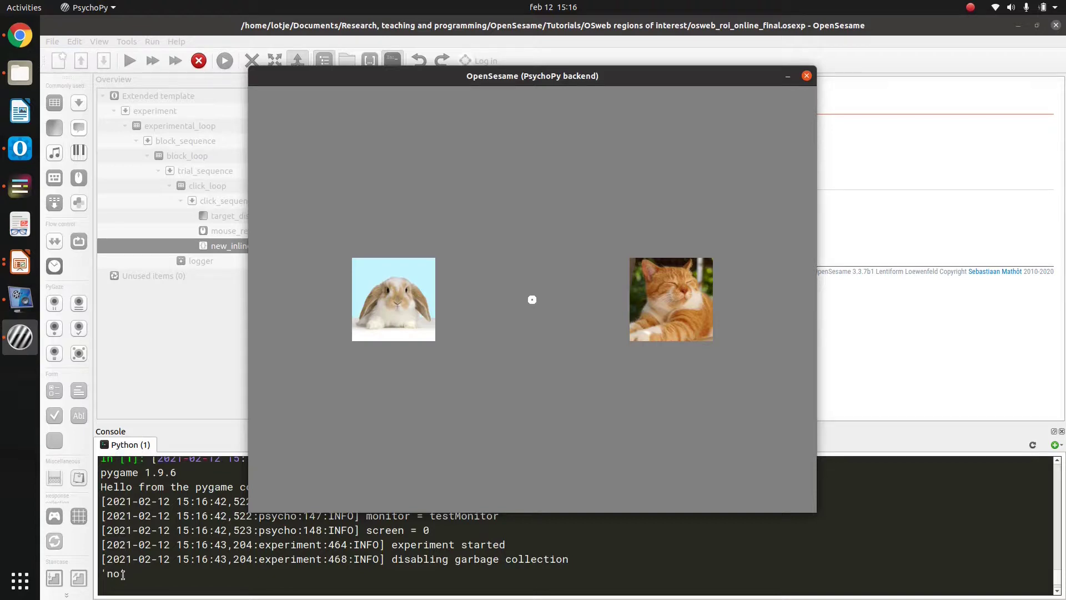
left_click(396, 305)
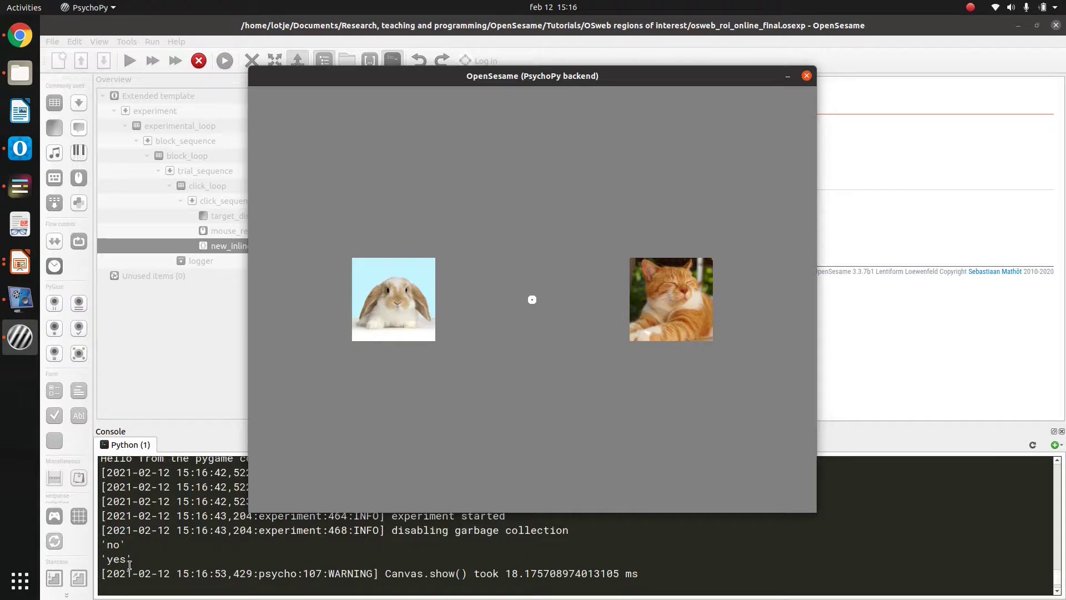
key("Escape")
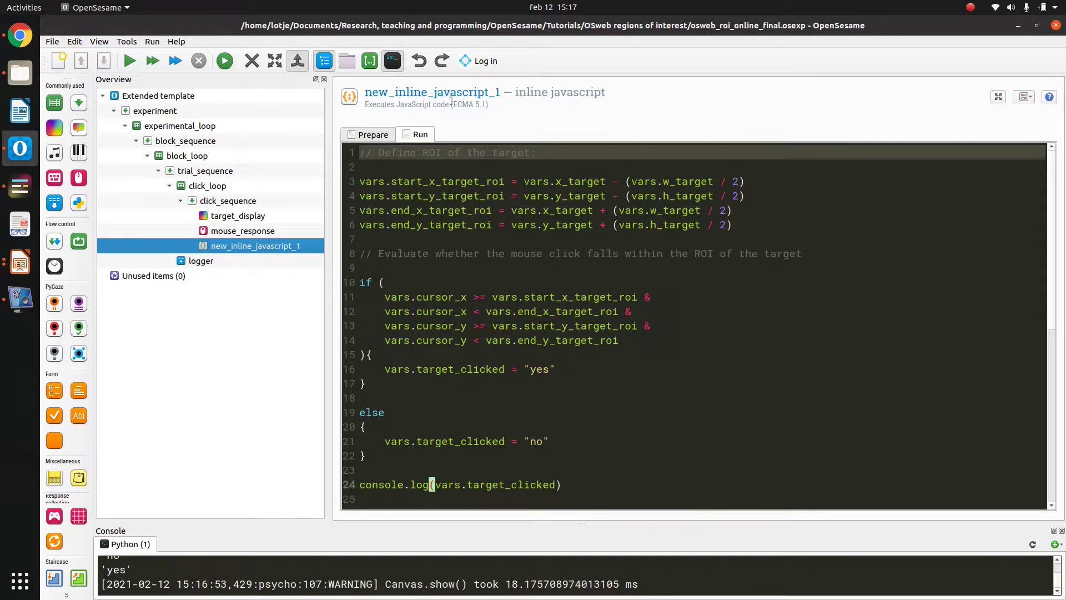
- Paste evaluate_target_roi over the inline JavaScript item's title and confirm it
left_click(434, 92)
type("evaluate_target_roi")
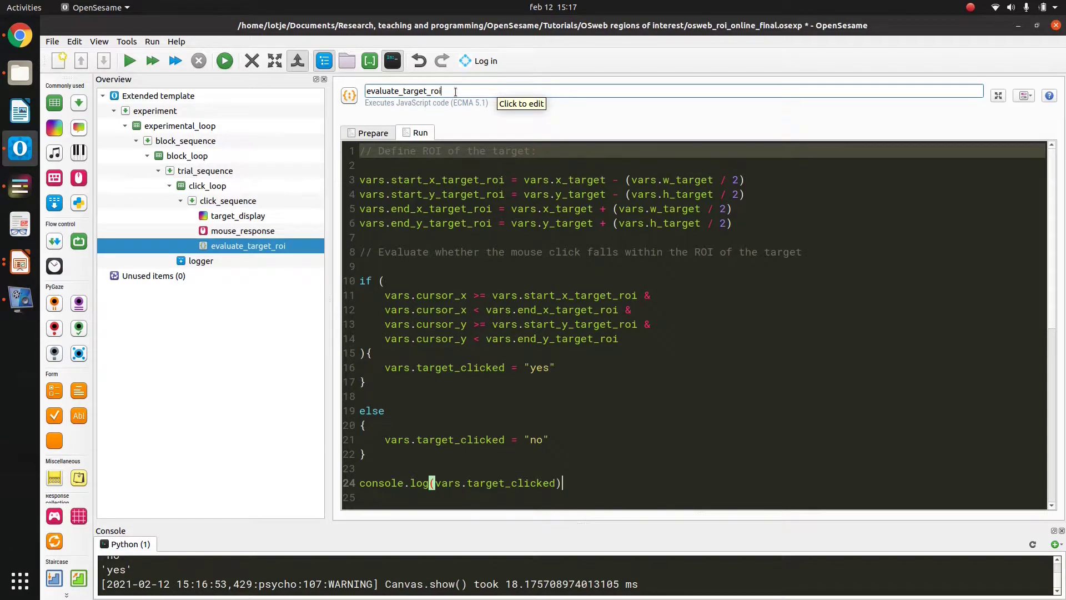
key("Return")
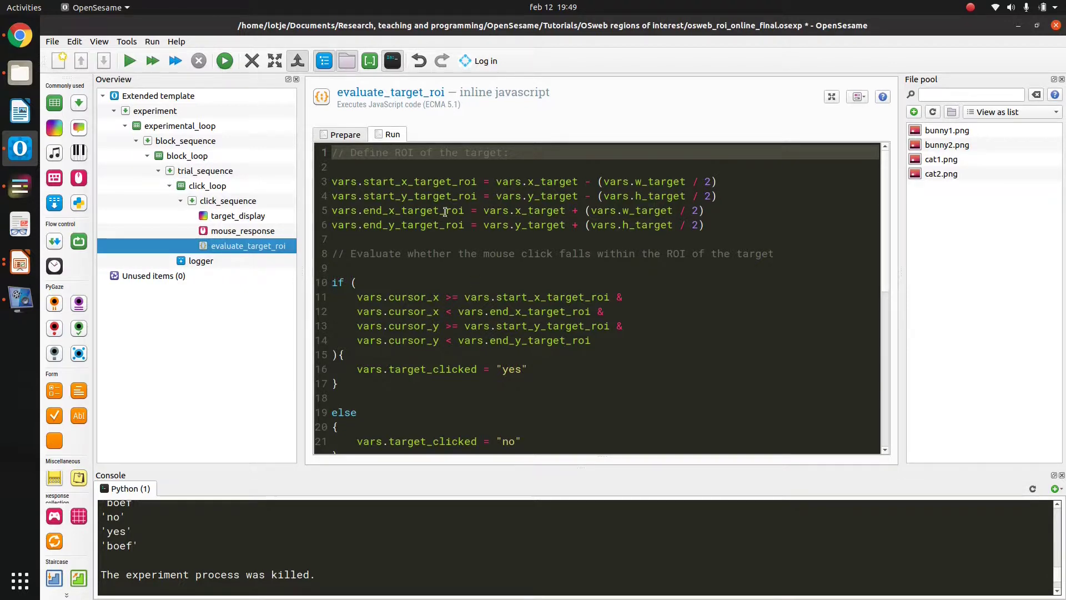
- Paste an unlinked copy of evaluate_target_roi into click_sequence
double_click(429, 183)
left_click_drag(413, 182, 447, 181)
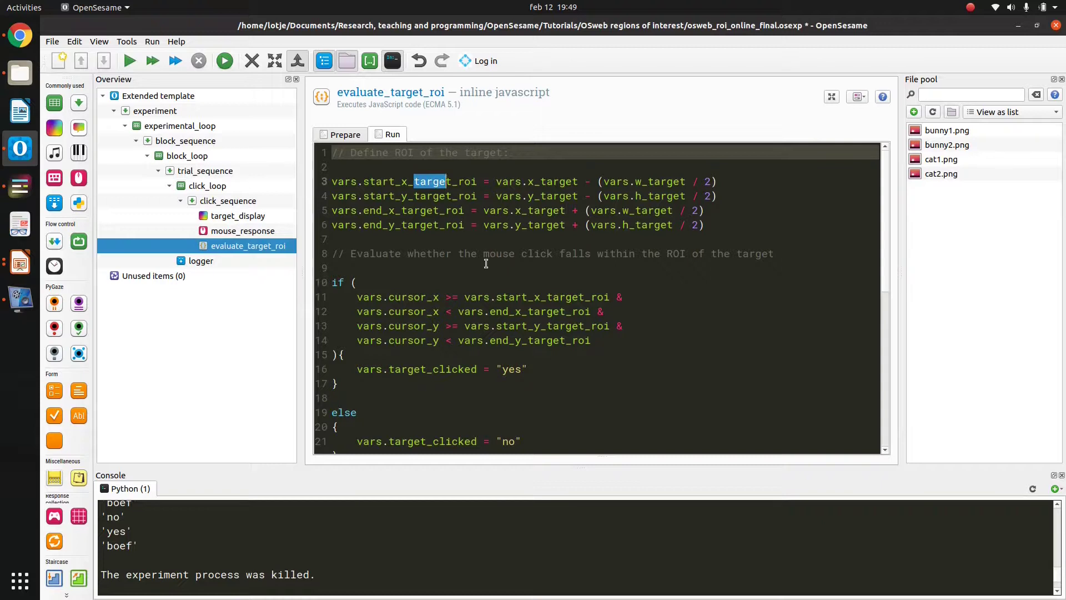
right_click(278, 251)
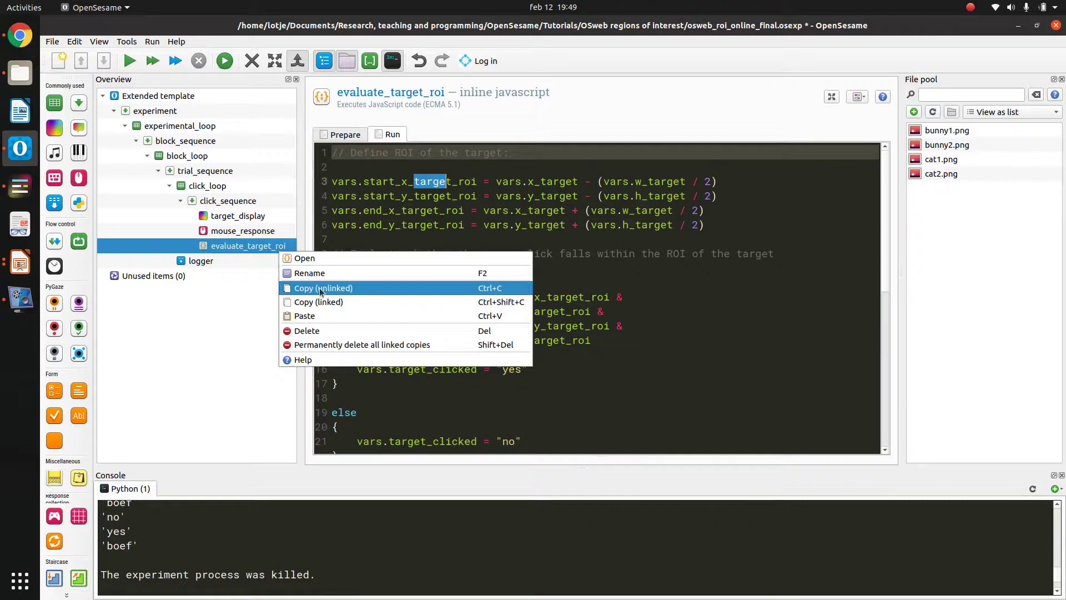
left_click(320, 291)
right_click(283, 248)
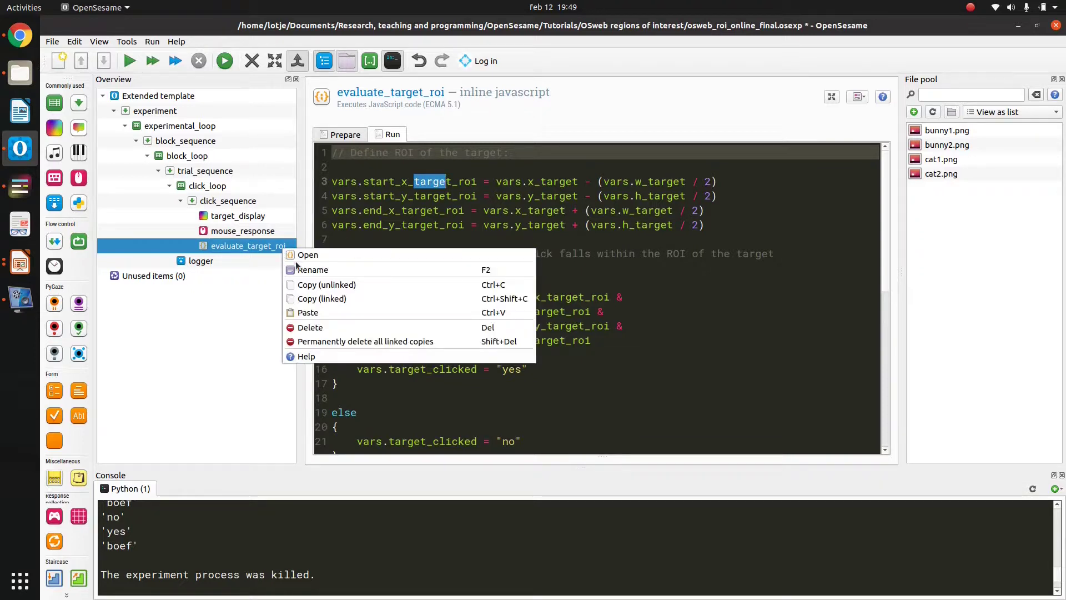
left_click(309, 313)
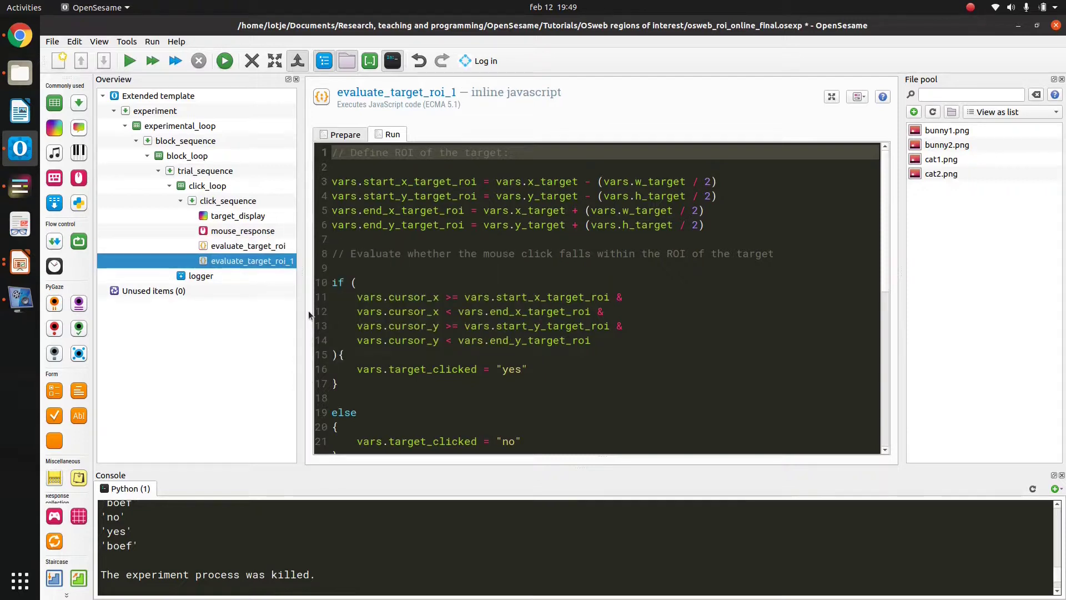
- Rename the copied item from evaluate_target_roi_1 to evaluate_distractor_roi
left_click(426, 92)
left_click(429, 91)
key("BackSpace")
key("BackSpace")
key("BackSpace")
key("BackSpace")
key("BackSpace")
key("BackSpace")
key("BackSpace")
key("BackSpace")
key("BackSpace")
key("BackSpace")
key("BackSpace")
key("BackSpace")
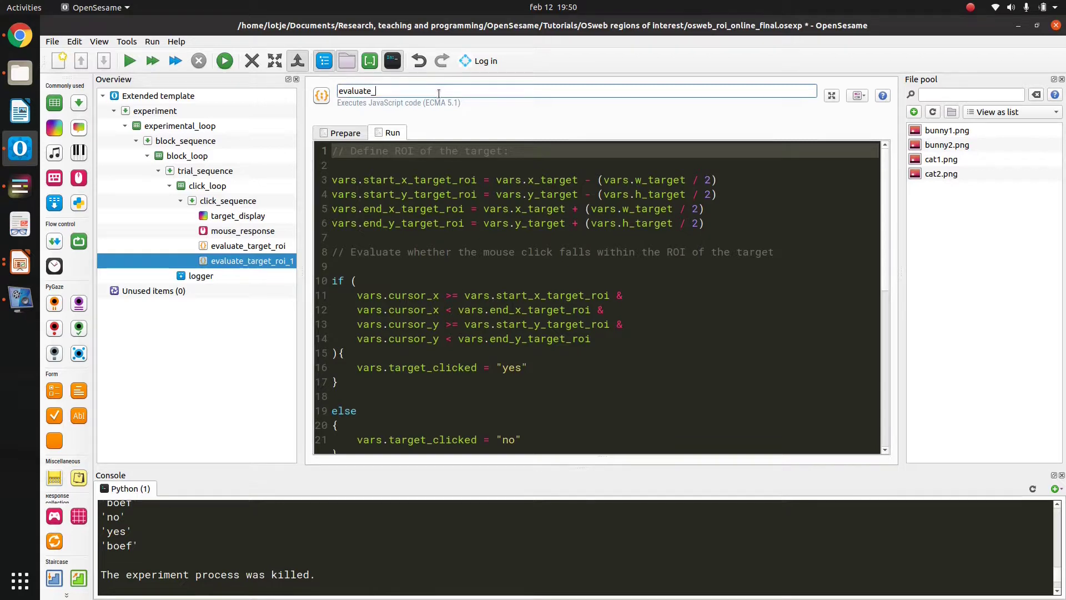
type("distractor_roi")
key("Return")
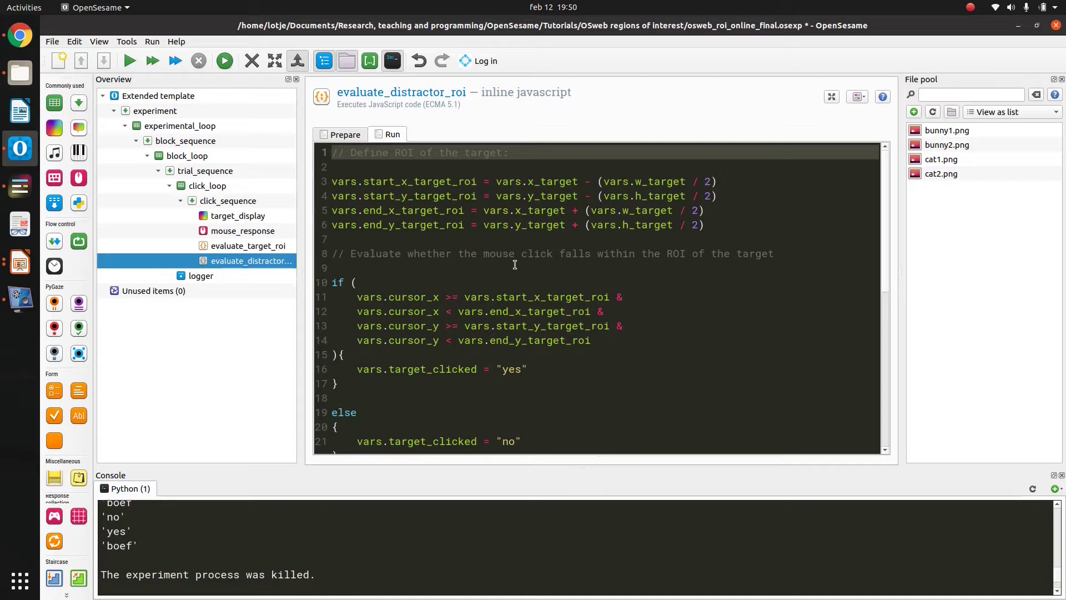
- Replace every 'target' with 'distractor' in the evaluate_distractor_roi script and save the experiment
key("ctrl+h")
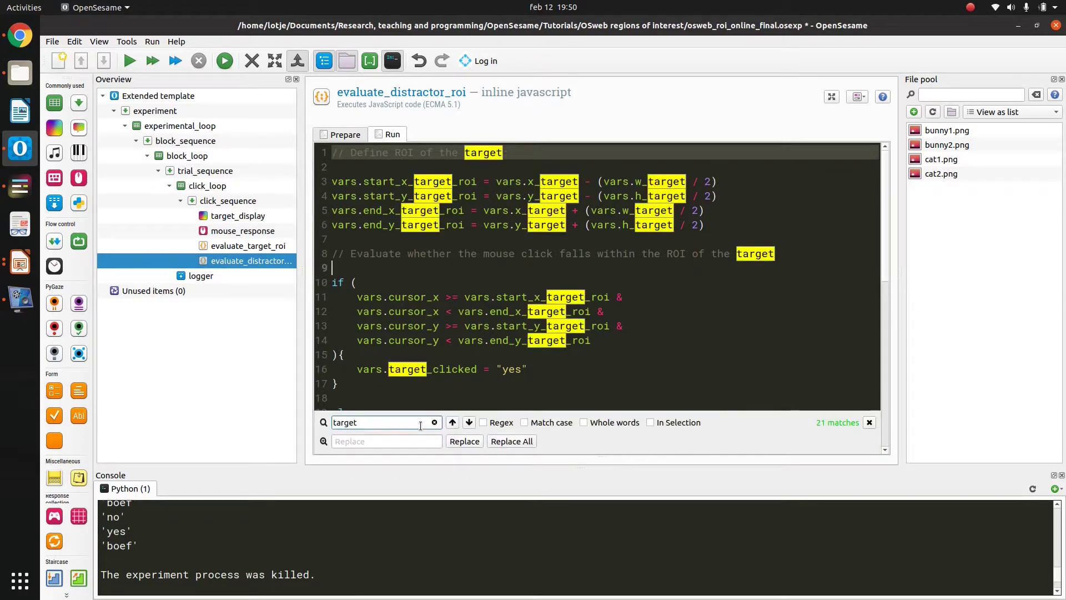
left_click(412, 440)
type("distractor")
left_click(512, 441)
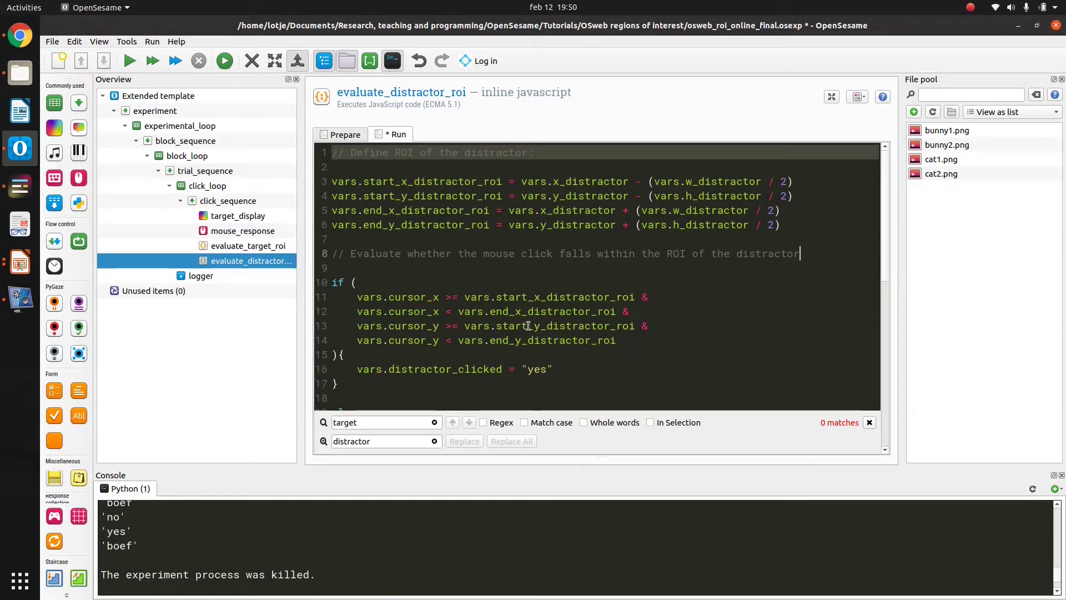
scroll(528, 326, "down", 1)
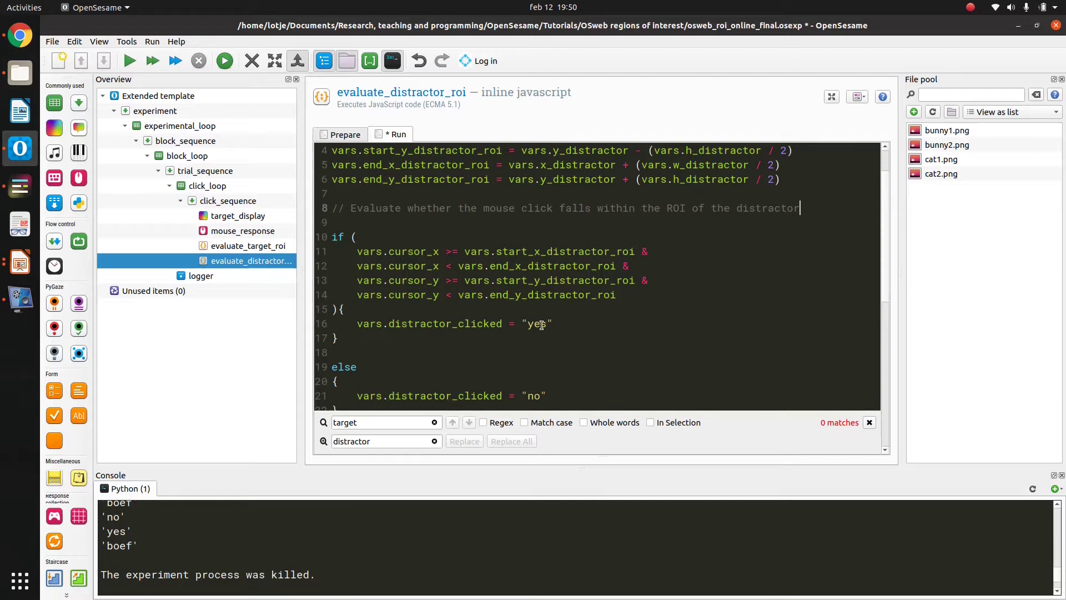
scroll(542, 325, "down", 3)
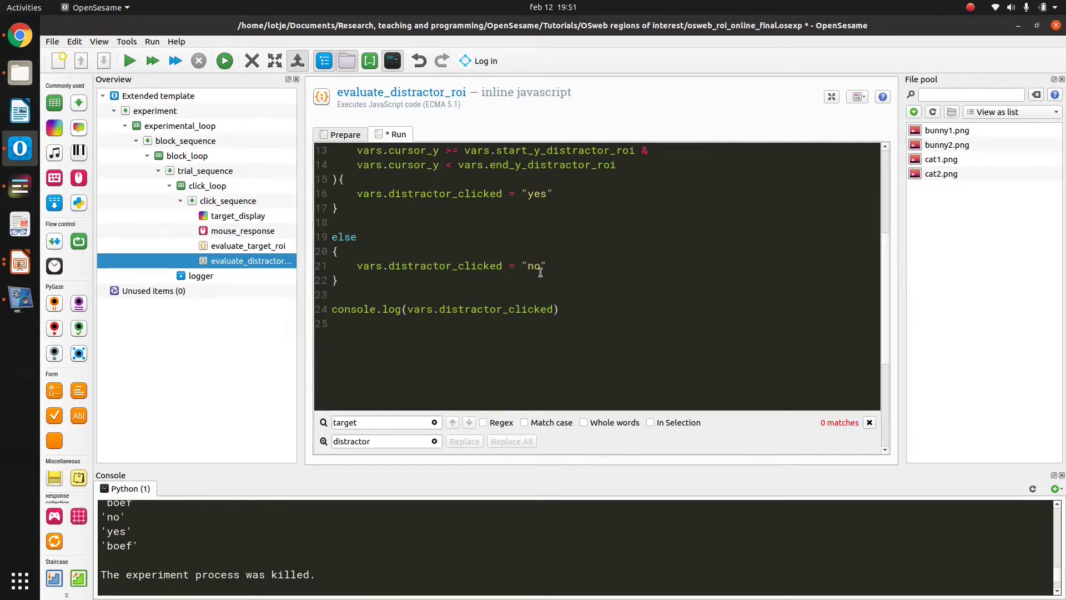
key("ctrl+s")
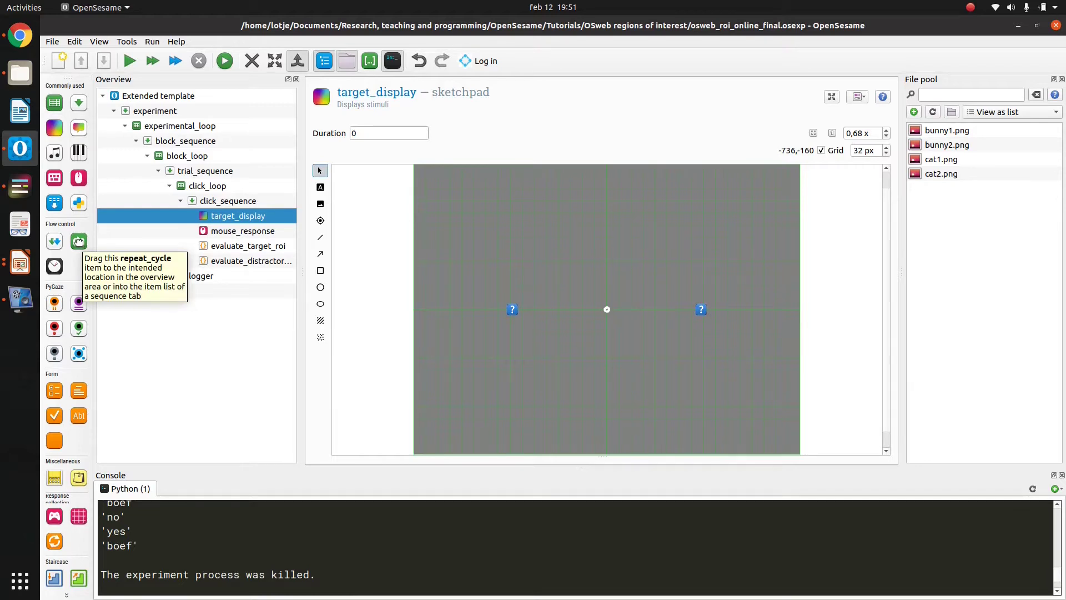
- Insert a repeat_cycle after evaluate_distractor_roi with Repeat if '[target_clicked] = no and [distractor_clicked] = no'
left_click_drag(79, 242, 228, 265)
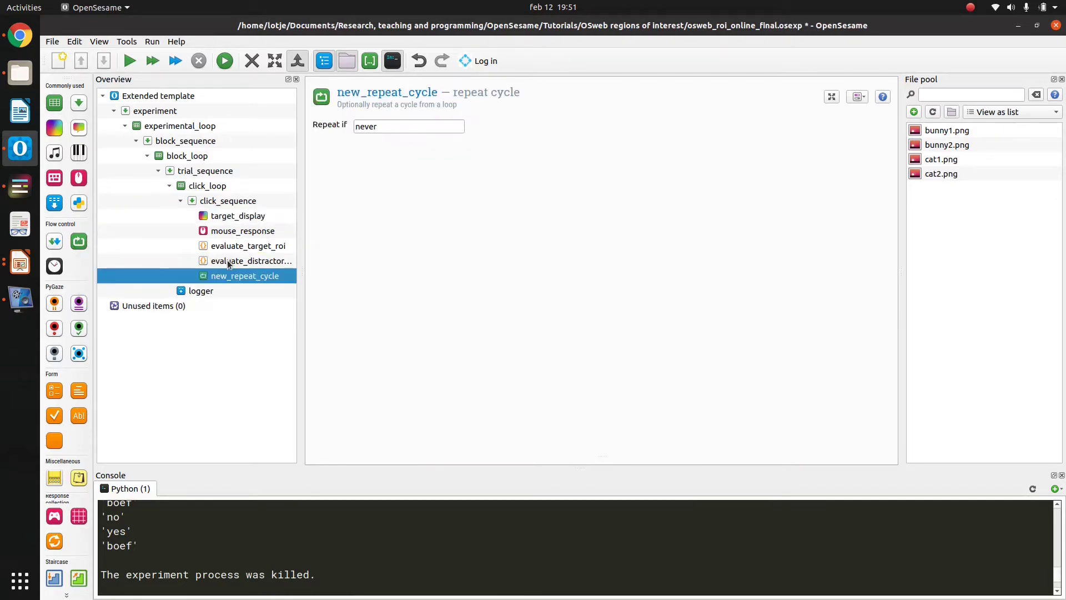
double_click(398, 126)
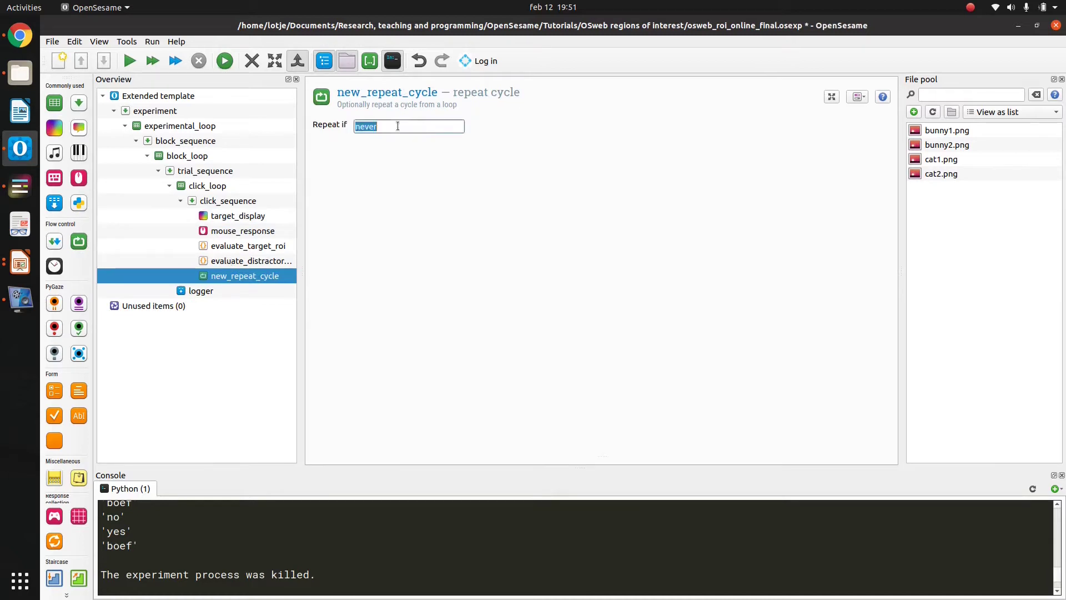
key("BackSpace")
type("[")
type("target_clicked] = no ")
type("and [distractor_clicked] = no")
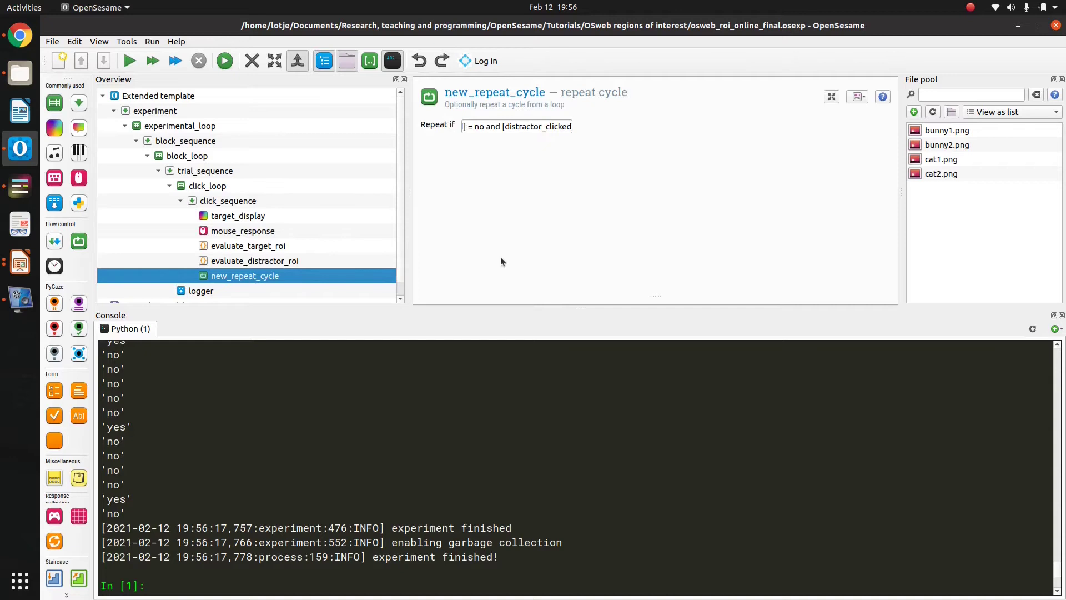
- Quick-run the experiment, click the bunny and another image to end trials, then stop it
left_click(174, 61)
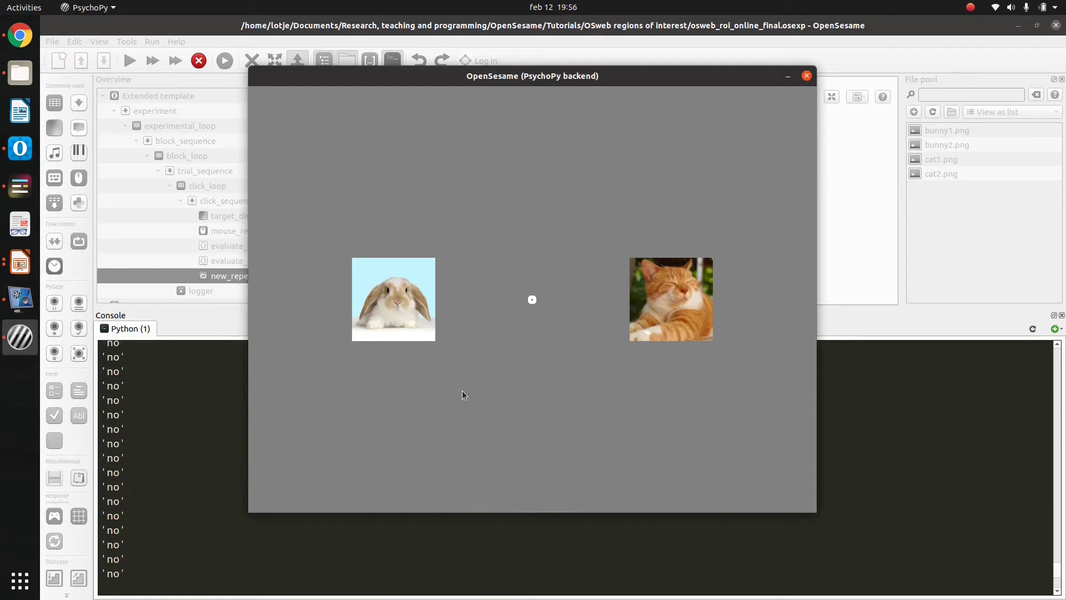
left_click(399, 299)
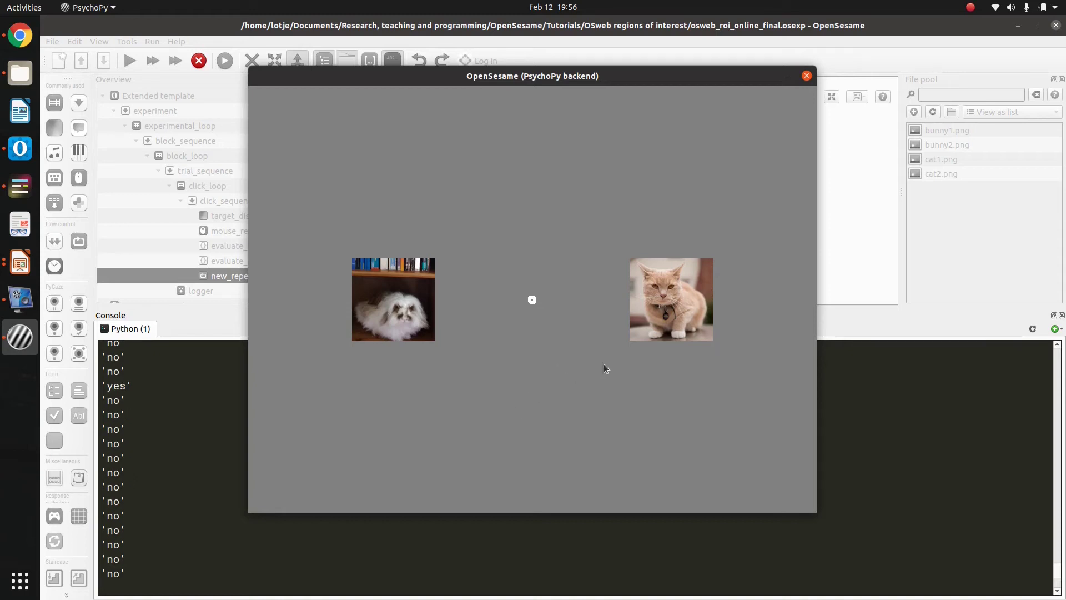
left_click(672, 301)
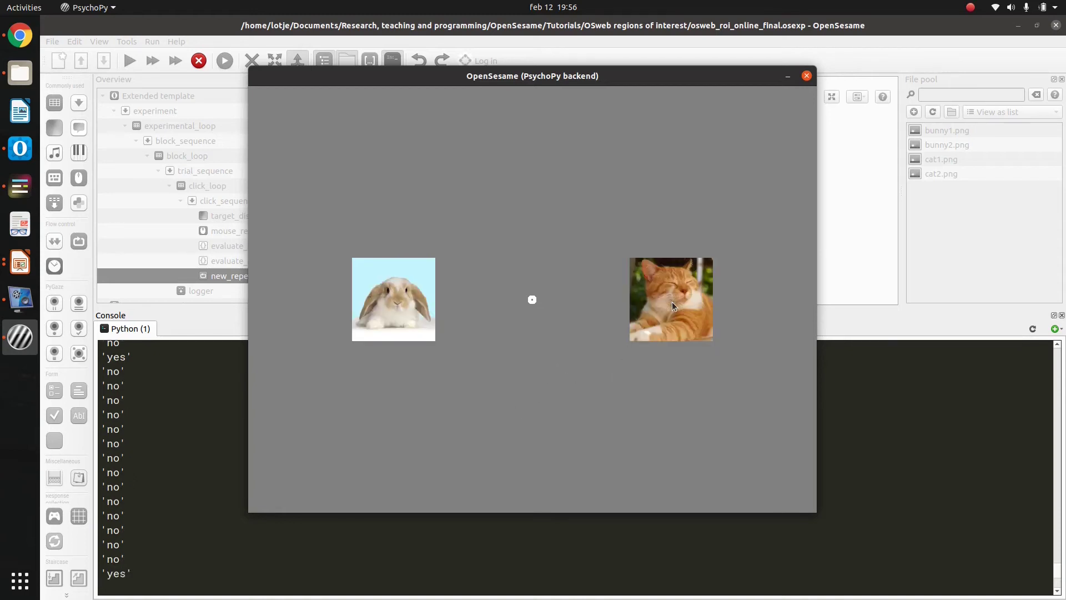
left_click(199, 61)
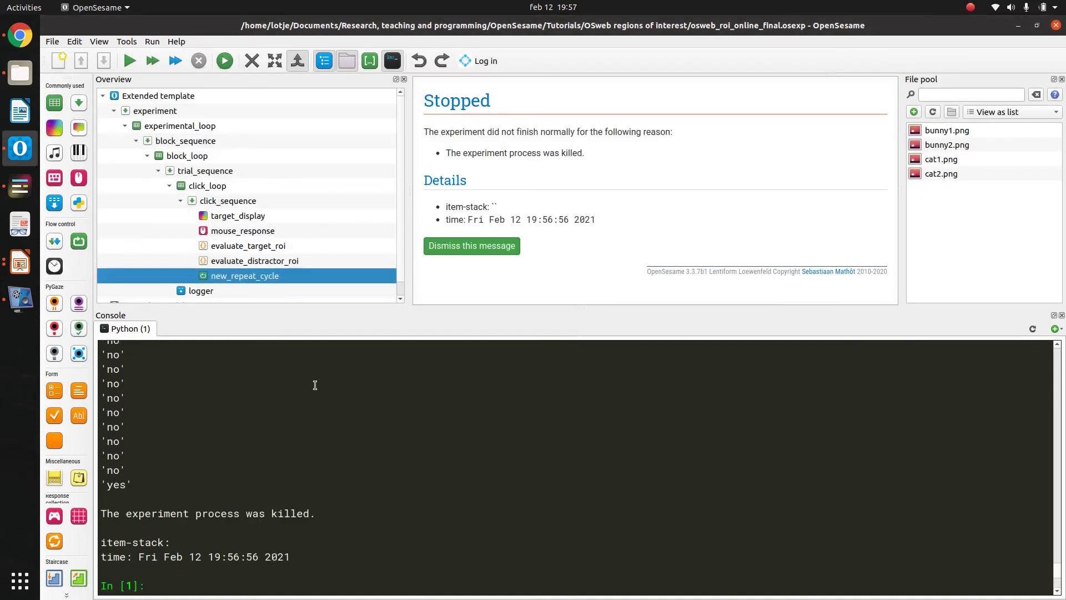